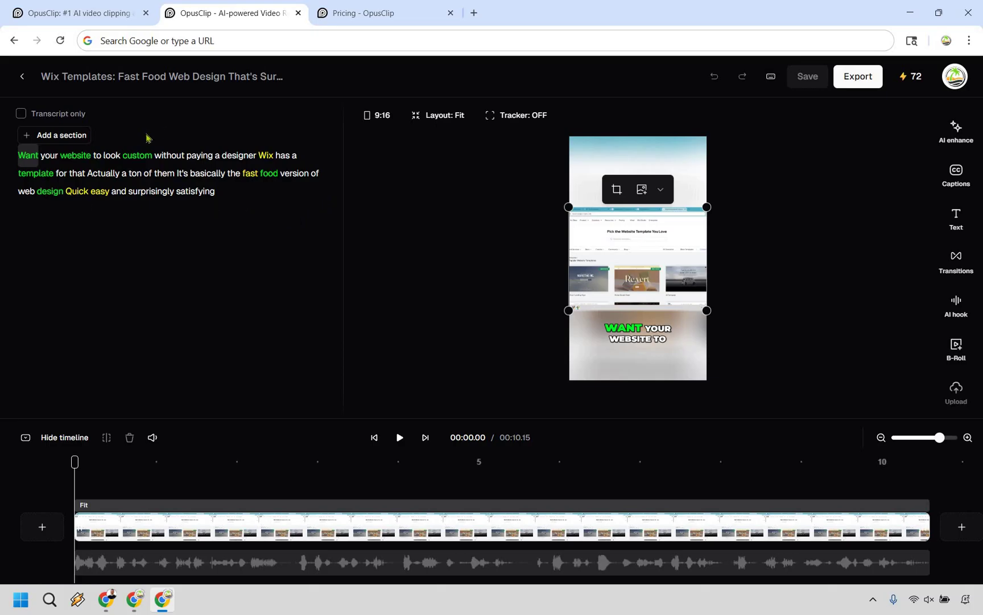
# - Try the Mozi and Think Media caption presets on the clip
pyautogui.click(247, 157)
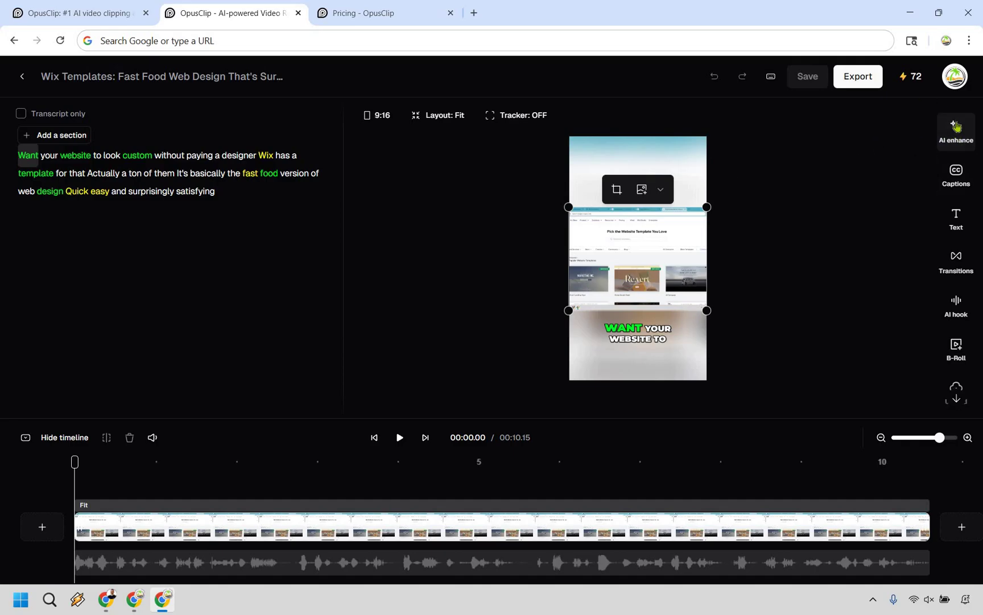
pyautogui.click(960, 179)
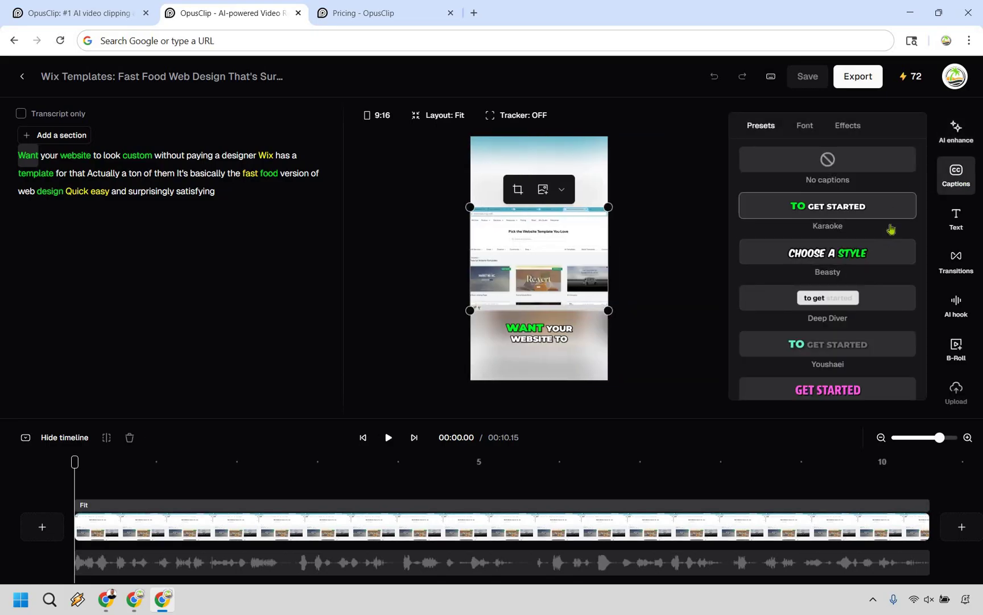
pyautogui.scroll(-1, 882, 222)
pyautogui.scroll(-1, 879, 205)
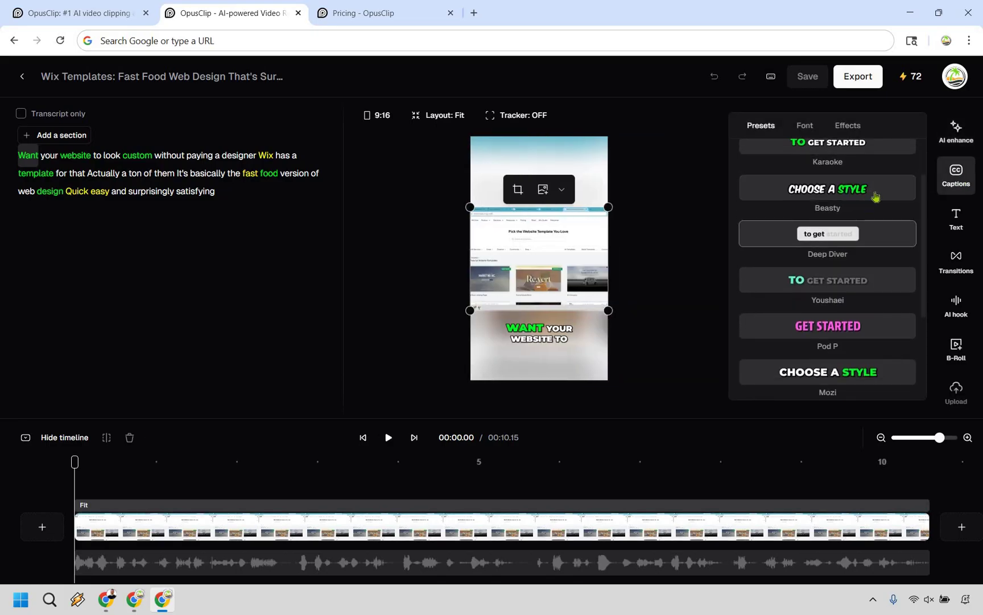
pyautogui.scroll(-3, 878, 246)
pyautogui.click(881, 245)
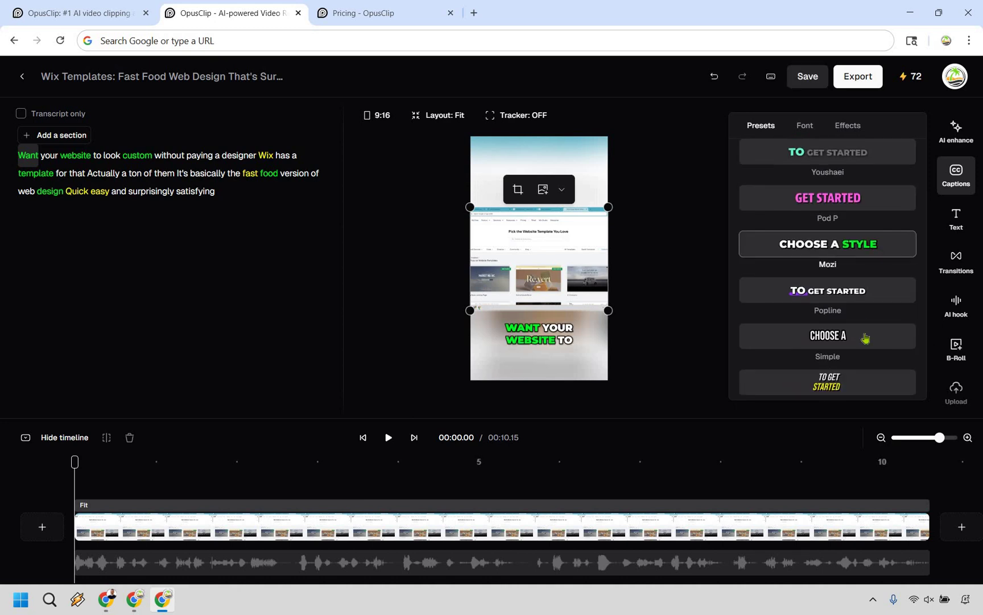
pyautogui.scroll(-1, 871, 367)
pyautogui.click(874, 367)
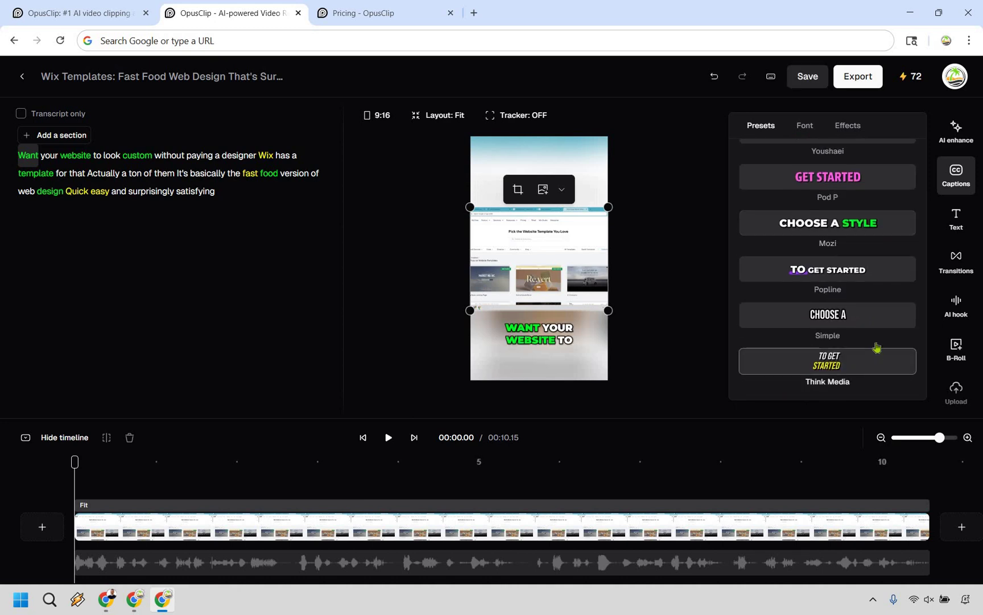
# - Review the caption font and effects settings
pyautogui.click(807, 126)
pyautogui.scroll(-2, 829, 324)
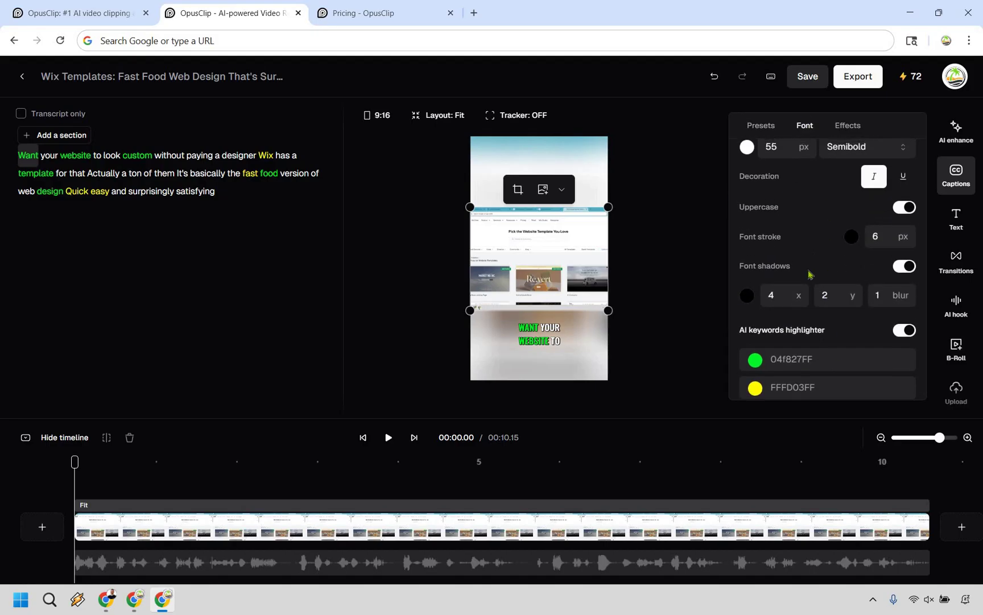
pyautogui.scroll(2, 834, 228)
pyautogui.click(841, 132)
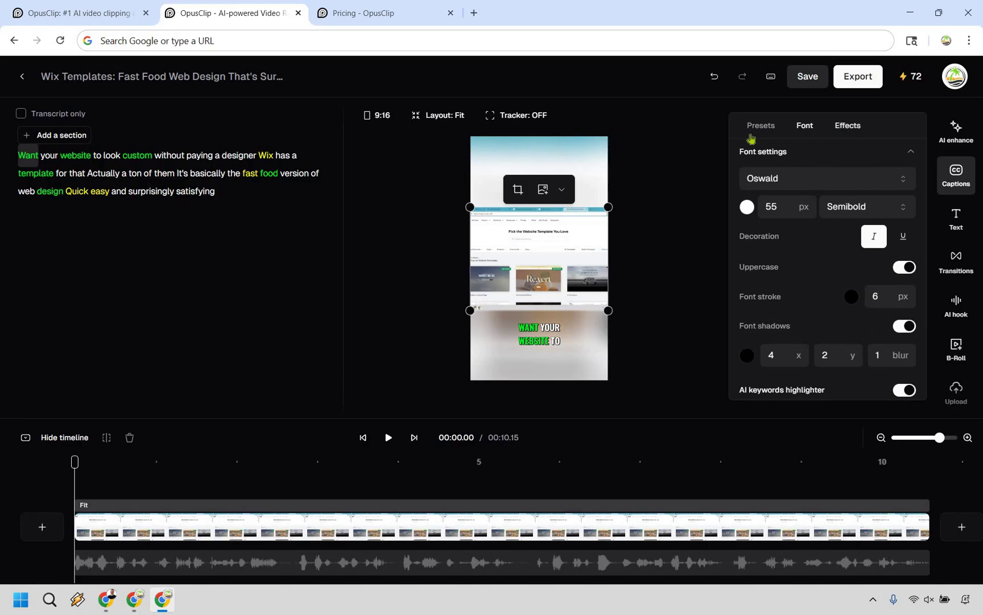
# - Try the Karaoke caption preset, but settle on the Beasty preset for the clip
pyautogui.click(760, 132)
pyautogui.click(826, 208)
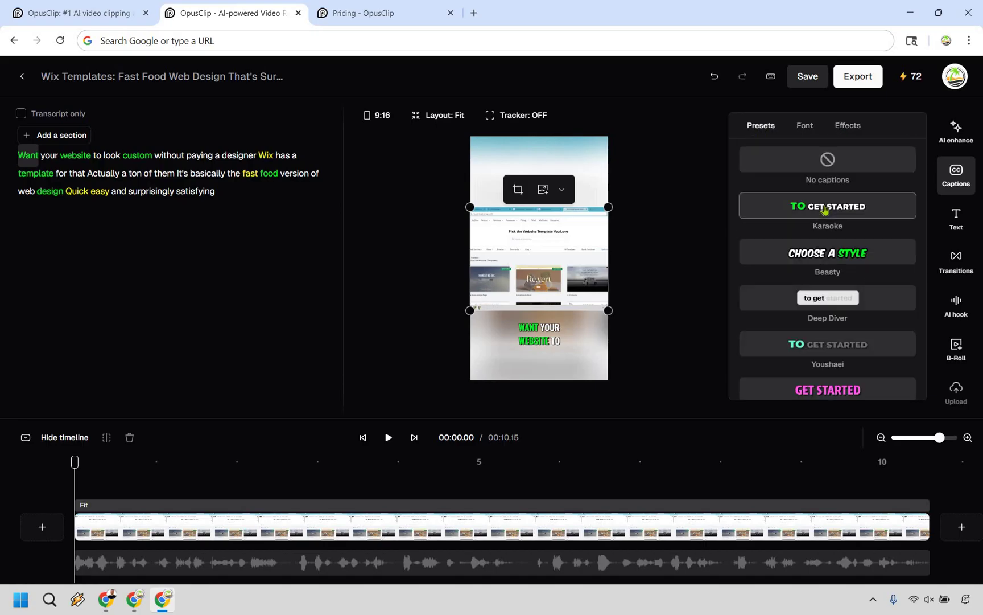
pyautogui.click(869, 308)
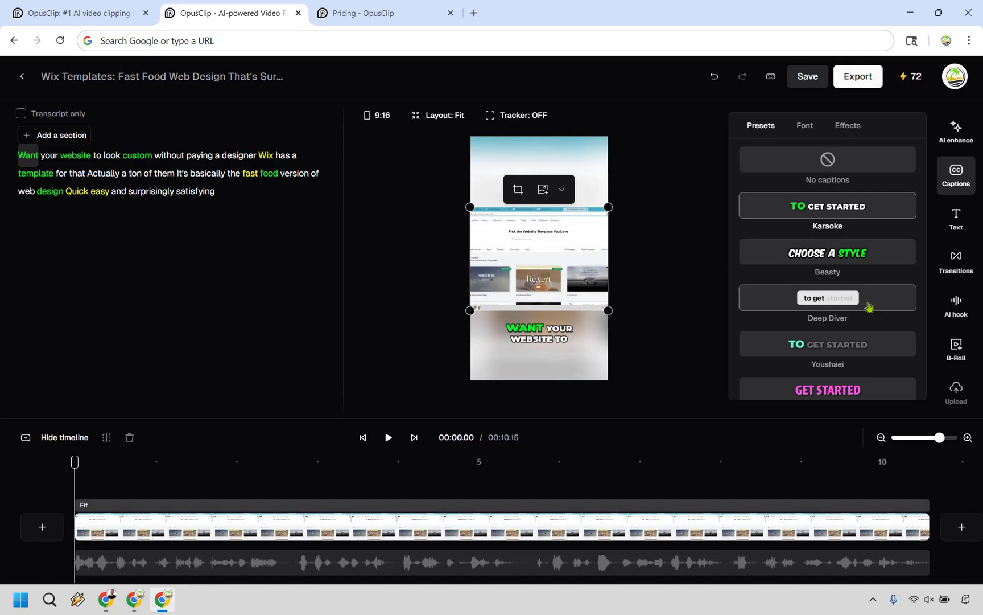
pyautogui.click(861, 252)
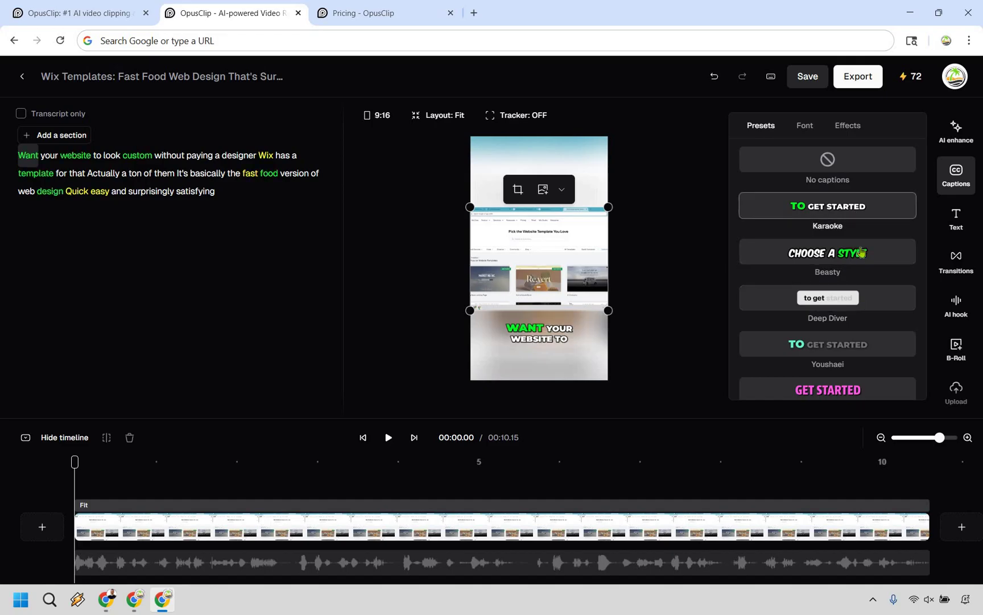
# - Set the caption font size to 60 px and check the remaining font settings
pyautogui.click(811, 126)
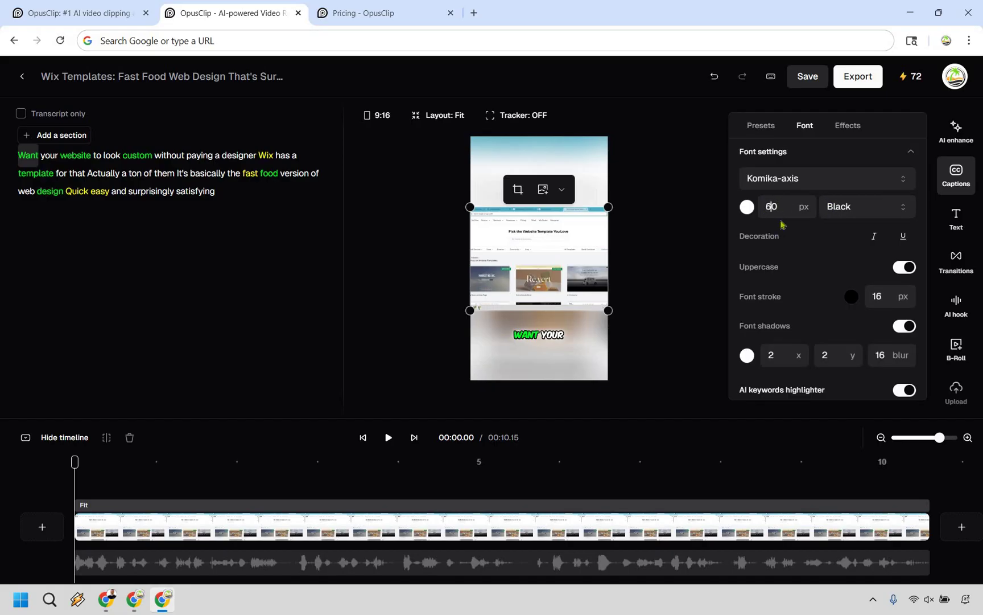
pyautogui.write('6')
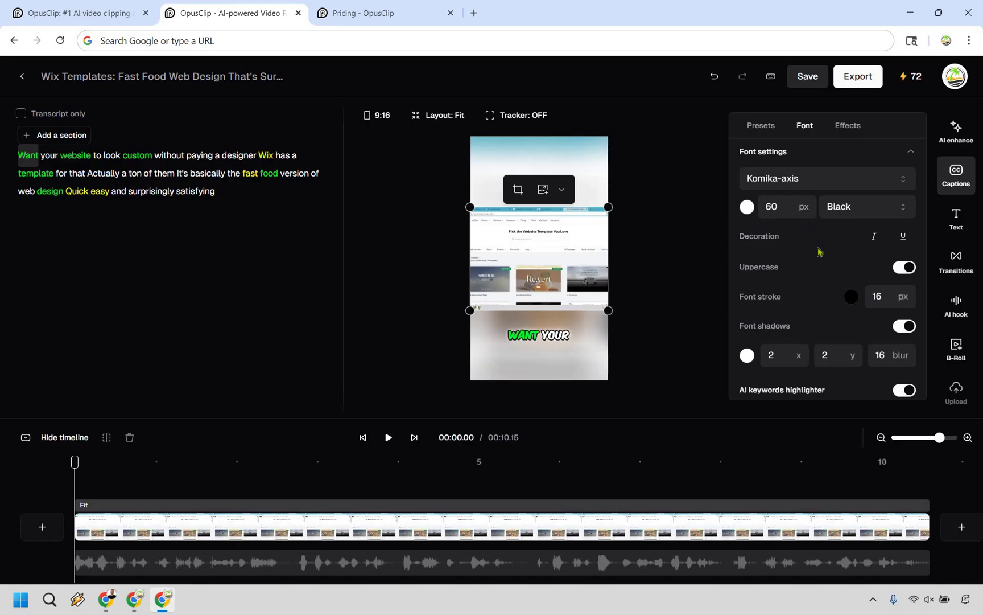
pyautogui.scroll(-2, 834, 136)
pyautogui.scroll(2, 797, 171)
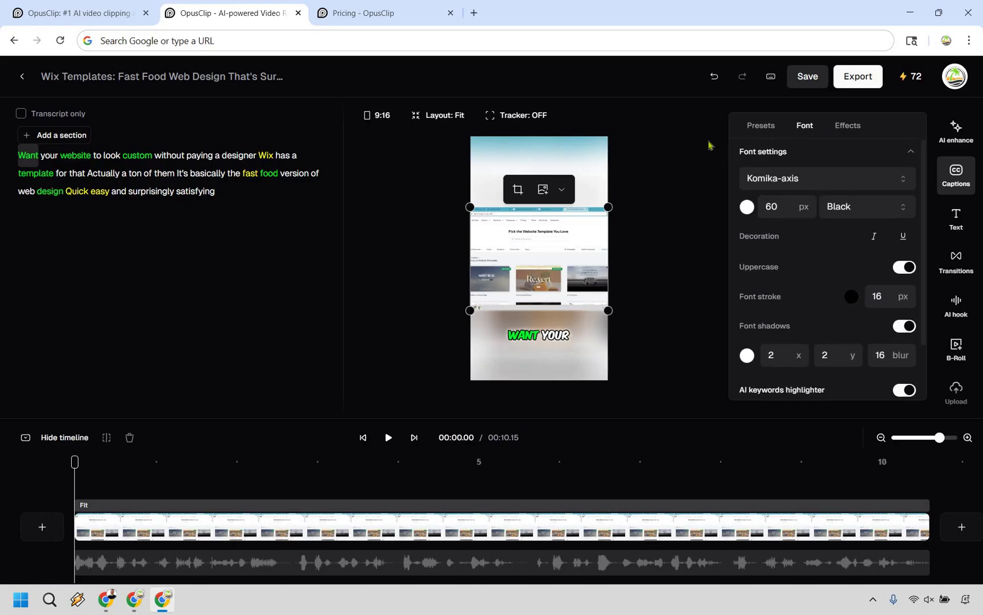
# - Auto-generate stock B-Roll for the clip
pyautogui.click(956, 172)
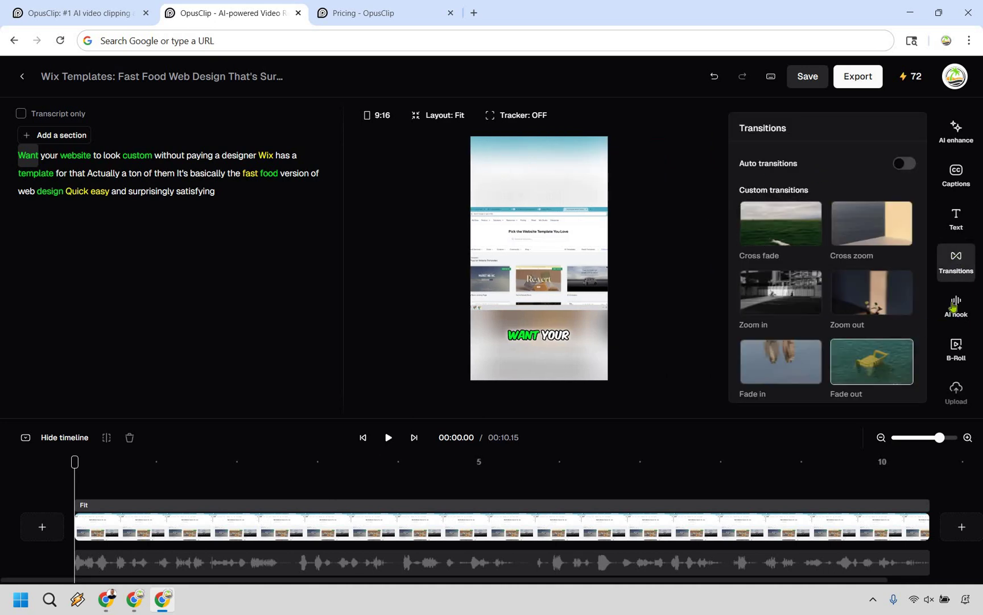
pyautogui.click(960, 352)
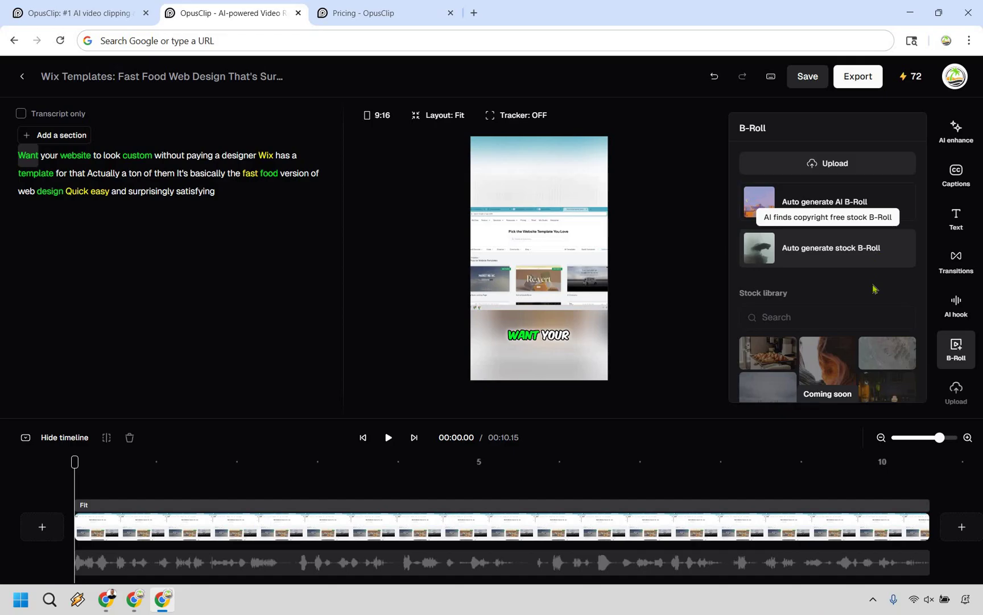
pyautogui.click(878, 251)
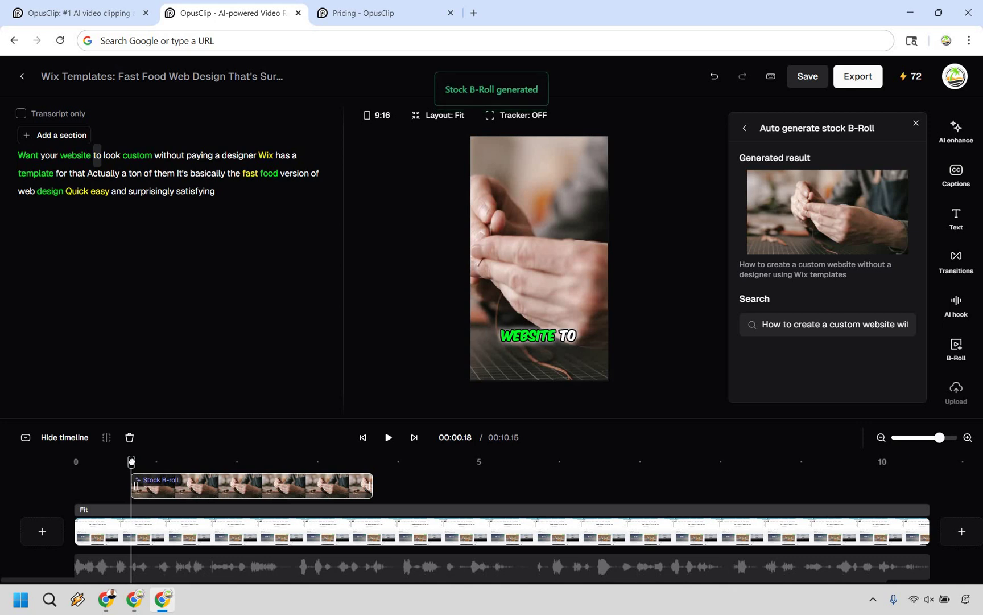
# - Play the clip from just before the generated stock B-Roll to past its end, and pause it
pyautogui.click(112, 460)
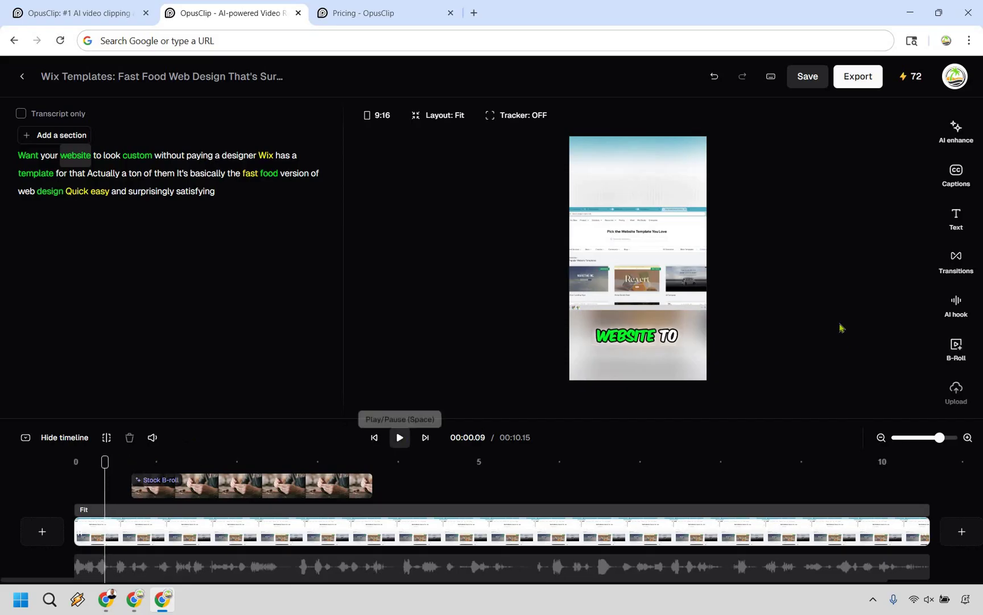
pyautogui.press('space')
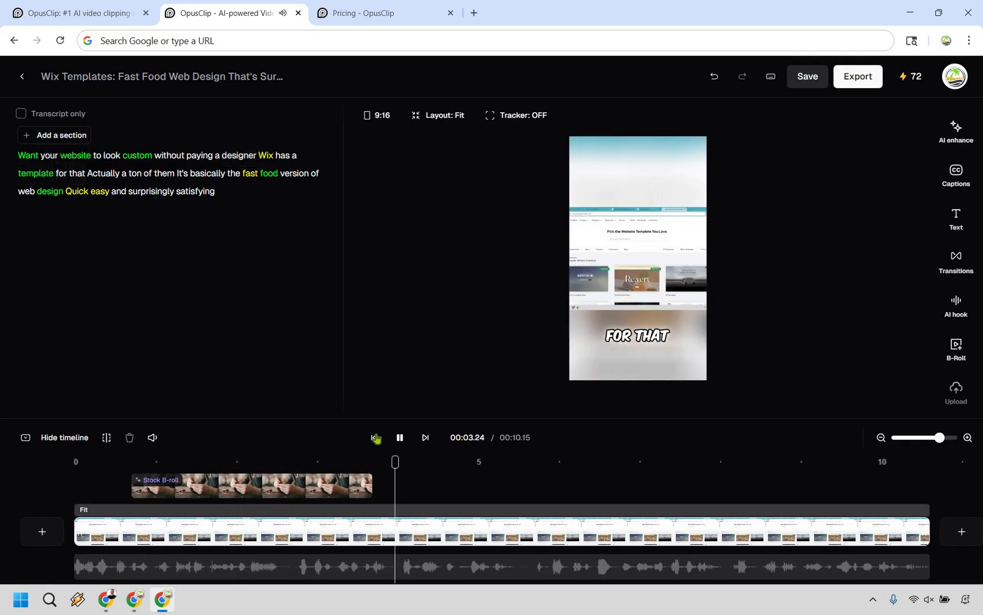
pyautogui.click(778, 303)
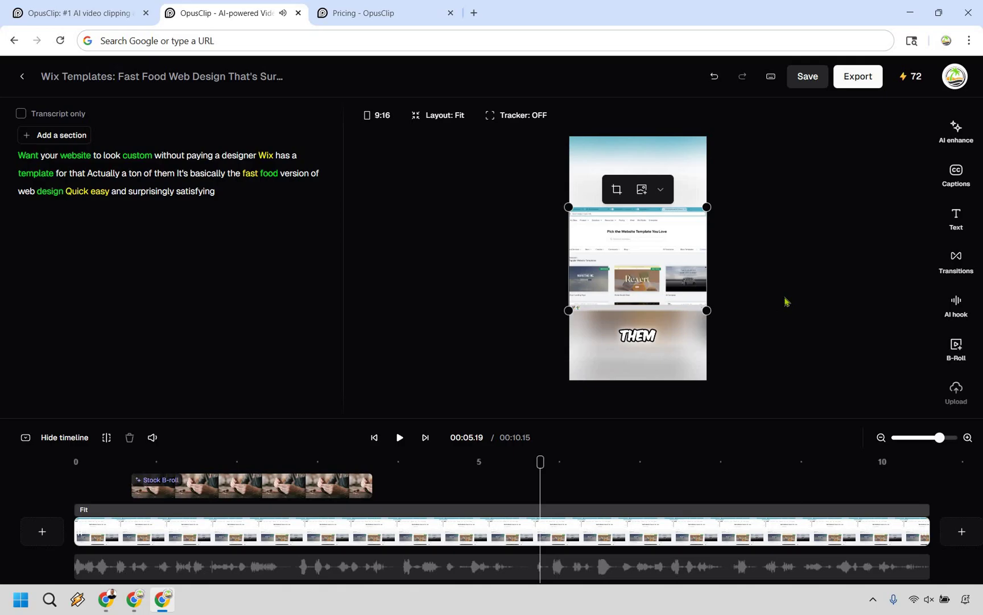
# - Search the stock B-Roll for "website" and replace the generated footage with the Google search page clip
pyautogui.click(303, 484)
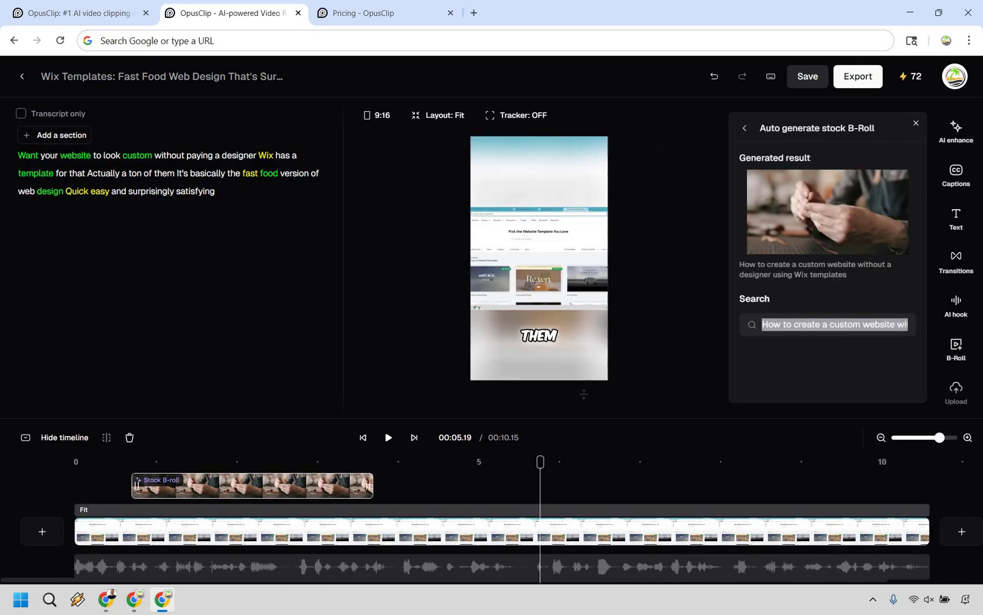
pyautogui.tripleClick(812, 325)
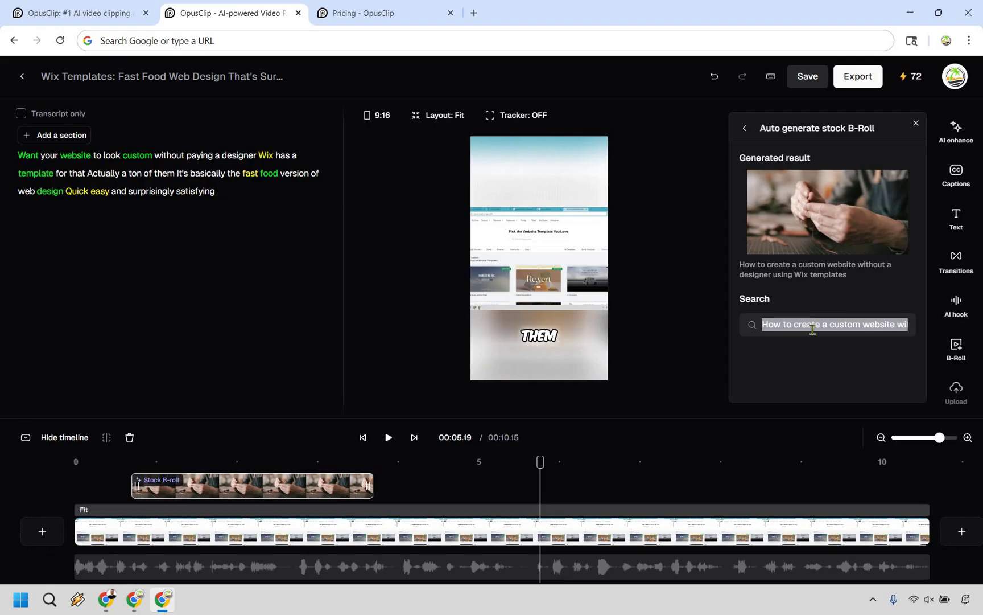
pyautogui.write('website')
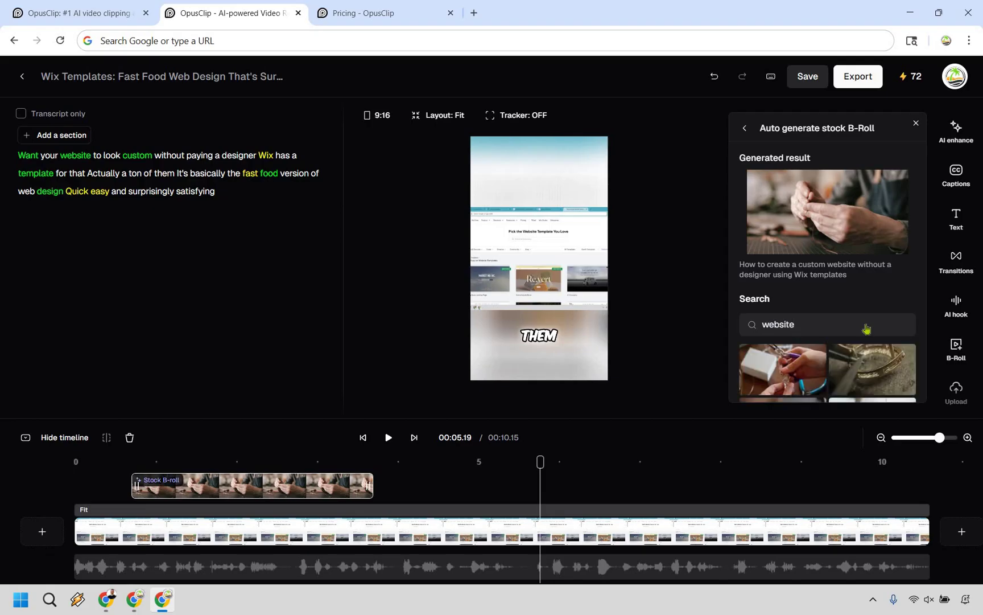
pyautogui.scroll(-3, 876, 290)
pyautogui.scroll(-2, 886, 262)
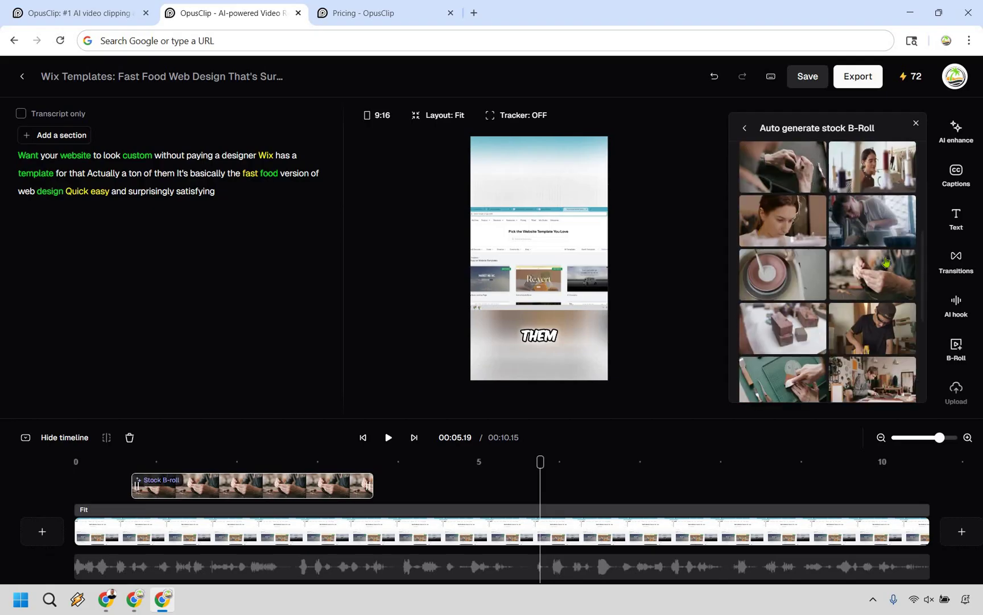
pyautogui.scroll(-3, 876, 273)
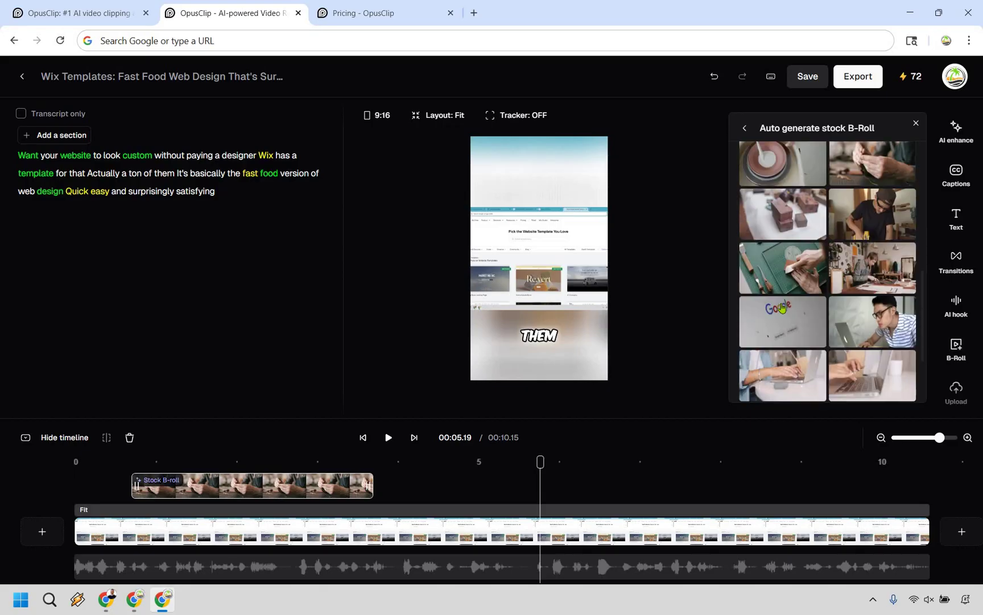
pyautogui.click(804, 309)
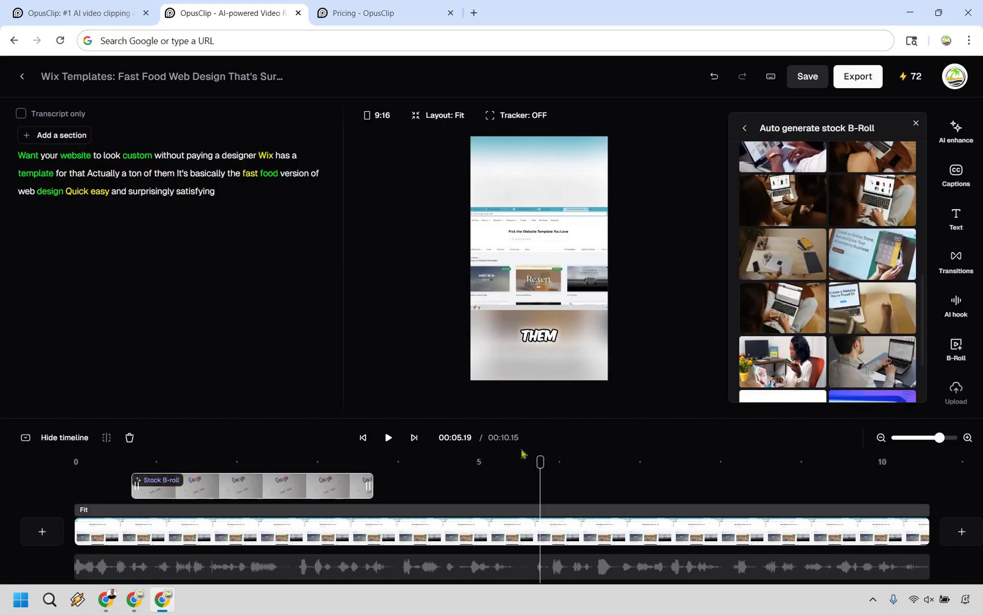
# - Preview the replaced Google B-Roll in playback from shortly before it starts, and pause after it ends
pyautogui.click(135, 471)
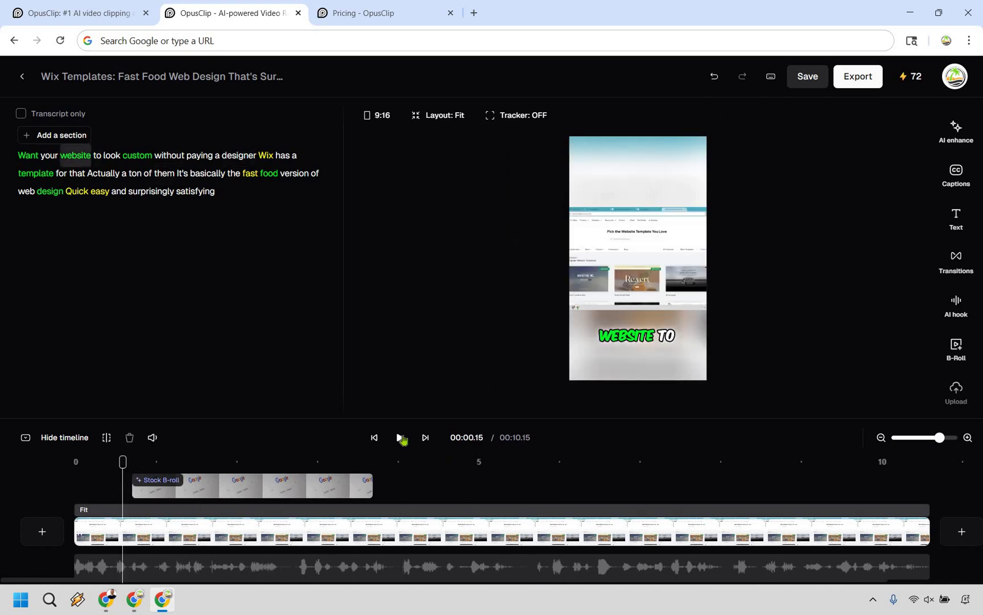
pyautogui.click(400, 438)
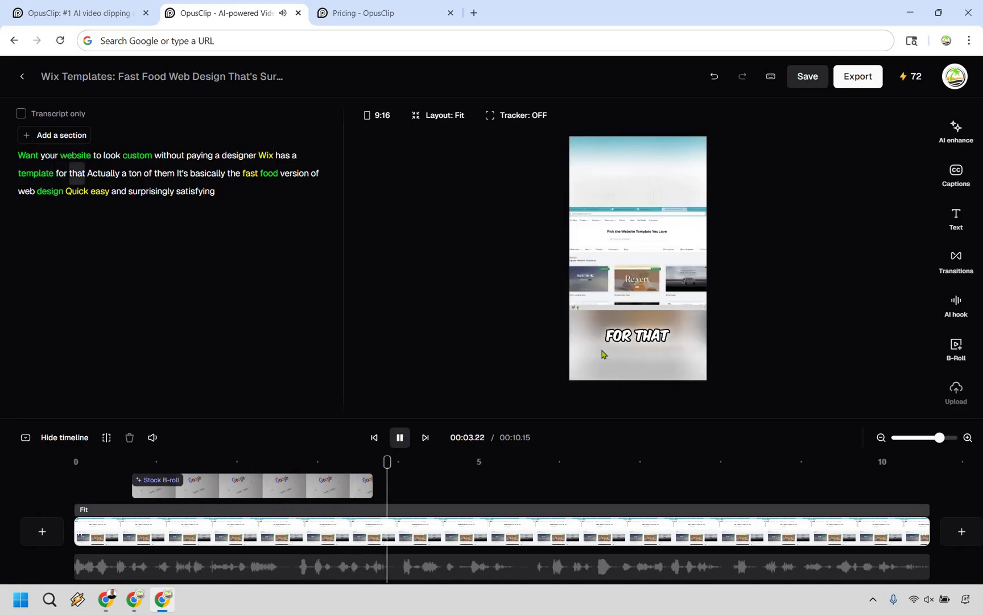
pyautogui.click(602, 354)
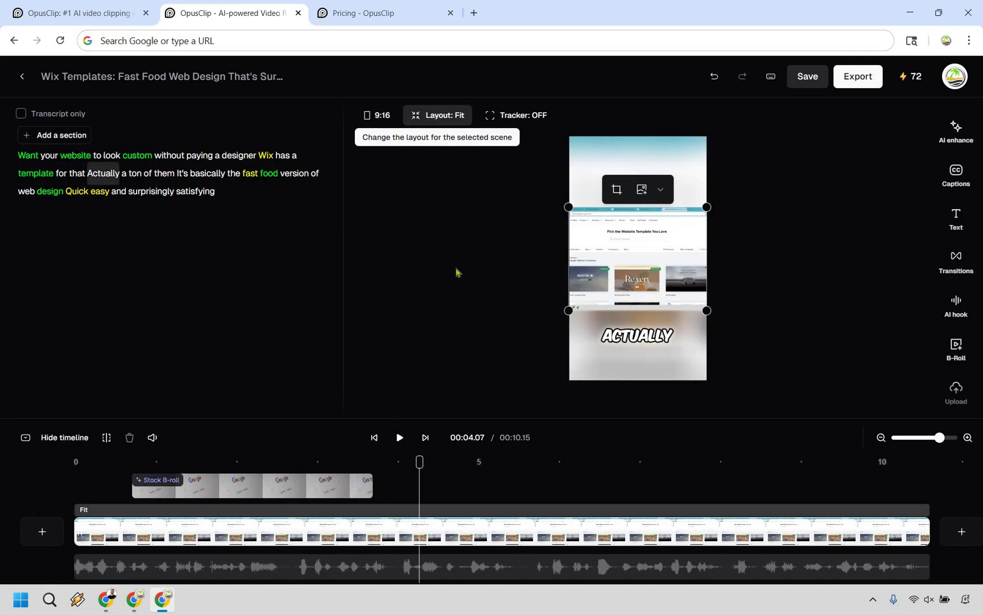
# - Check the layout and aspect ratio options, and examine the manual subject tracking dialog without applying it
pyautogui.click(438, 116)
pyautogui.click(387, 124)
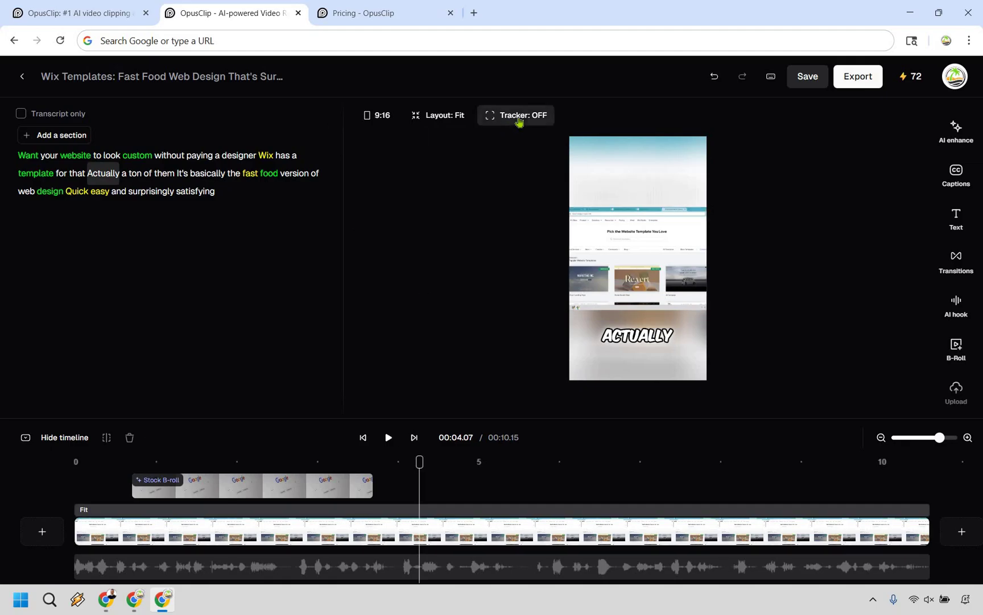
pyautogui.moveTo(518, 122)
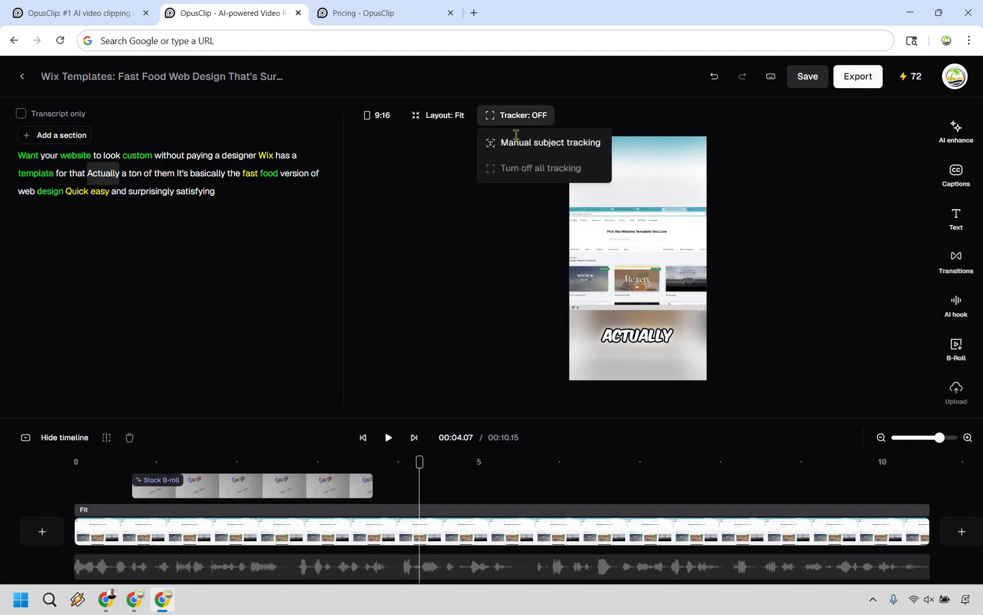
pyautogui.click(515, 138)
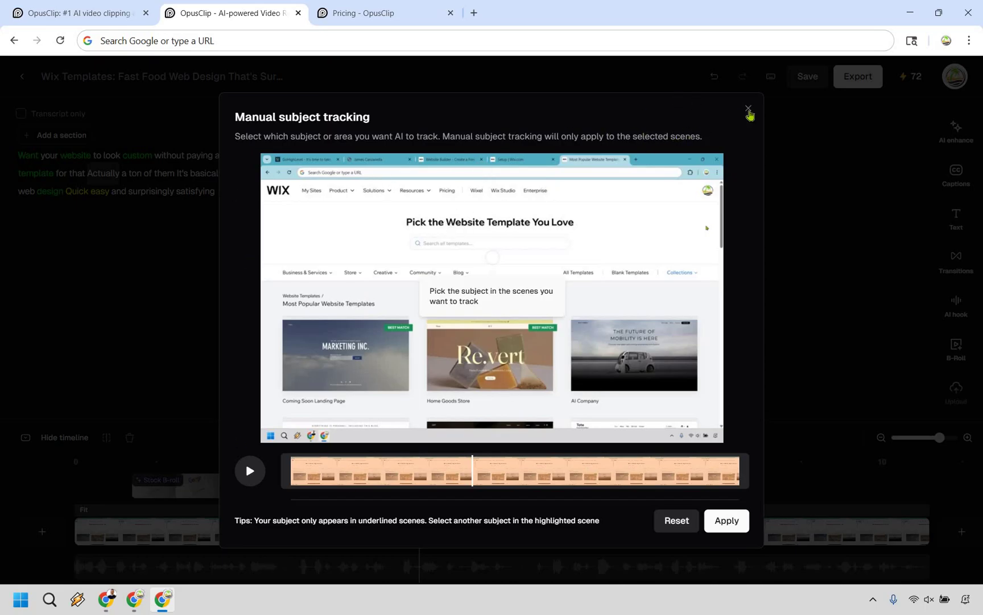
pyautogui.click(776, 216)
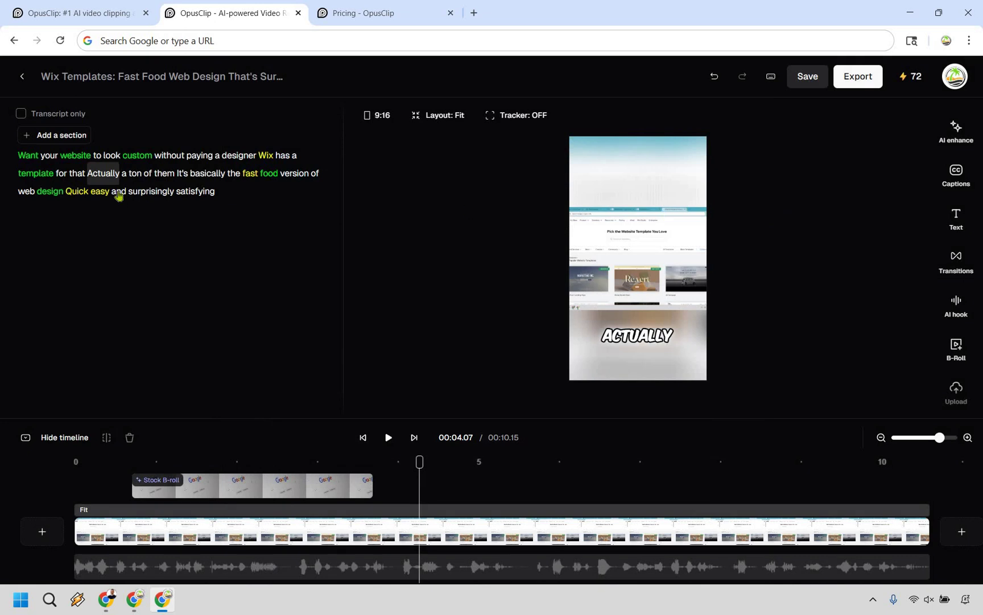
# - Examine the editing options for the transcript word "custom", including its AI B-Roll choices, and dismiss them
pyautogui.click(133, 161)
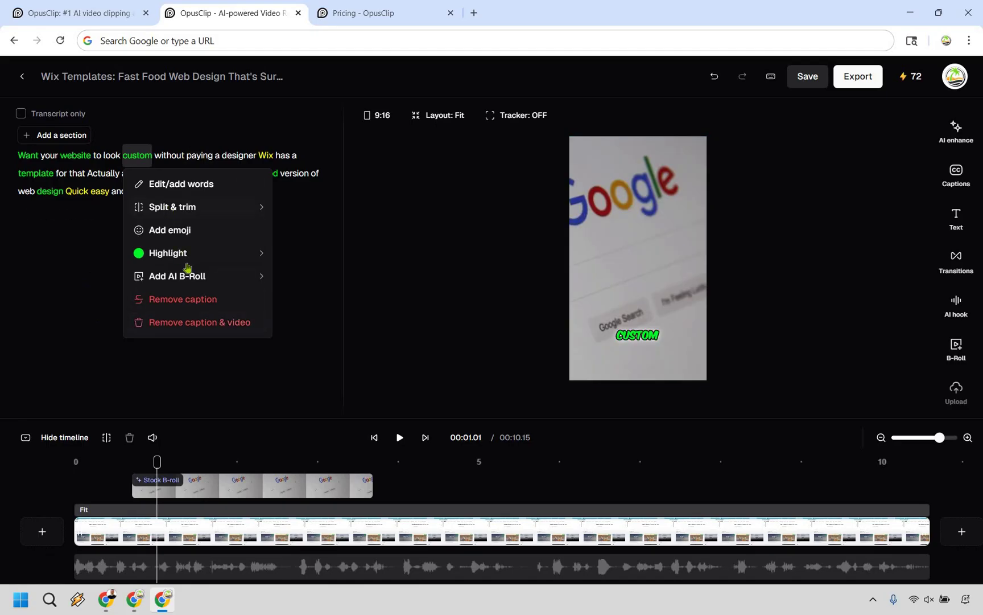
pyautogui.moveTo(191, 261)
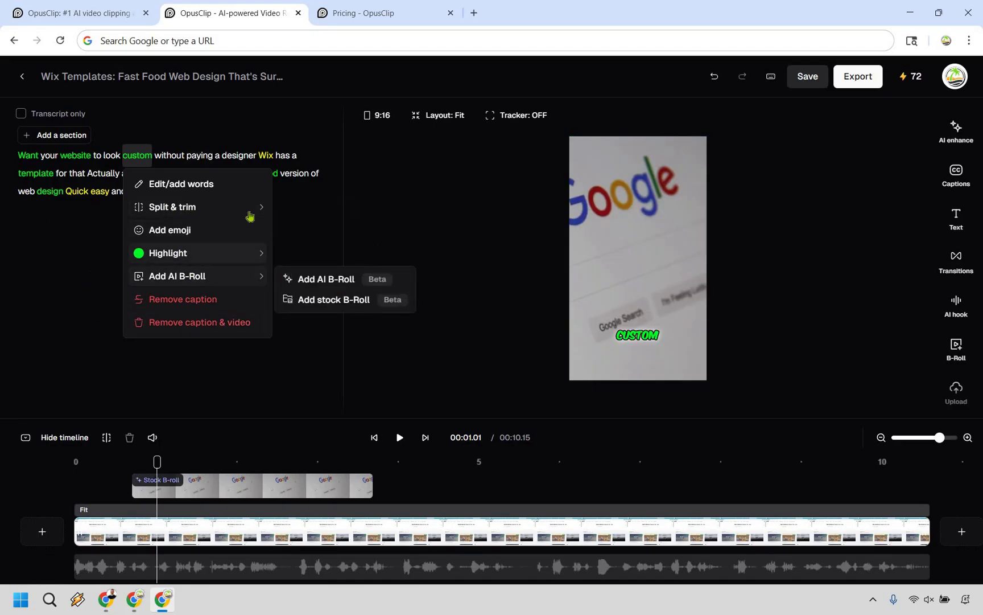
pyautogui.click(797, 83)
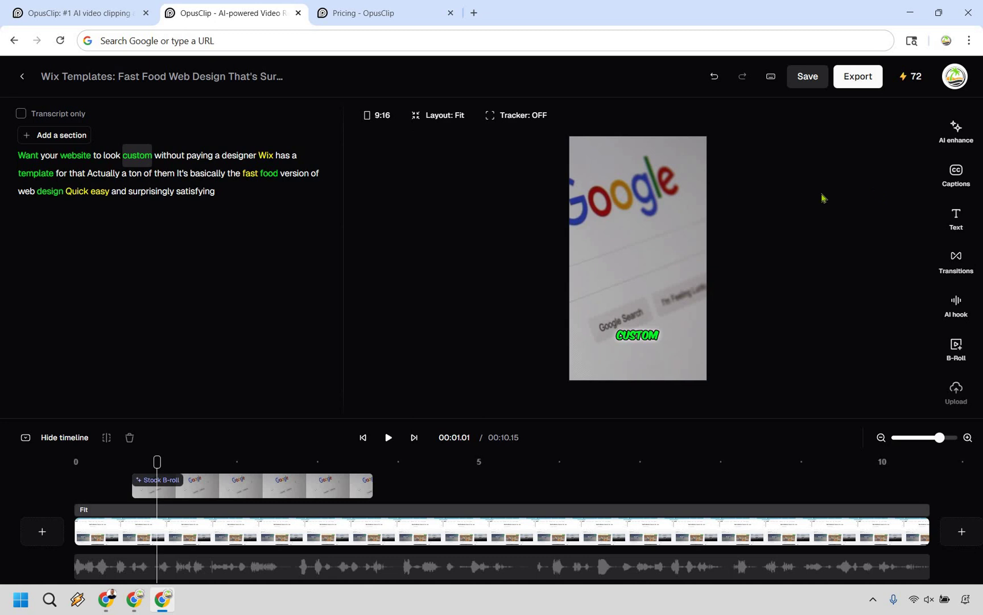
# - Leave the clip editor and upload the video op.MP4 to the AI Captions tool
pyautogui.click(22, 77)
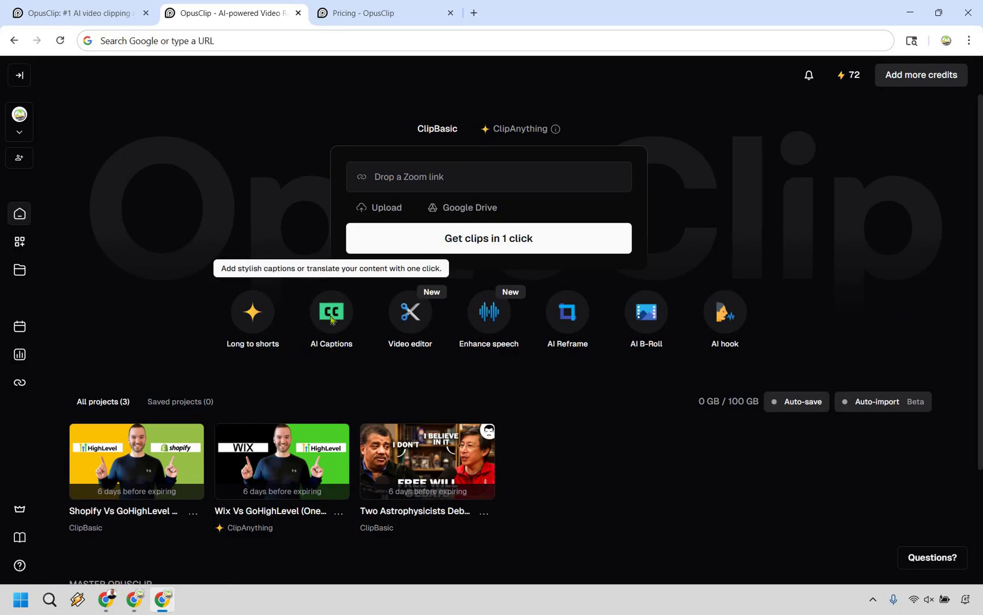
pyautogui.click(335, 345)
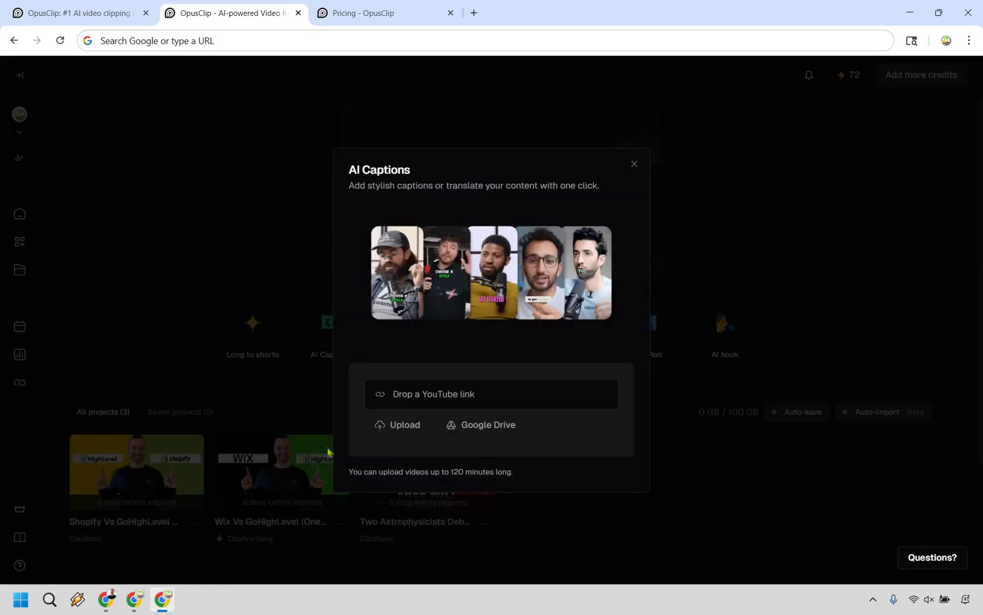
pyautogui.click(401, 431)
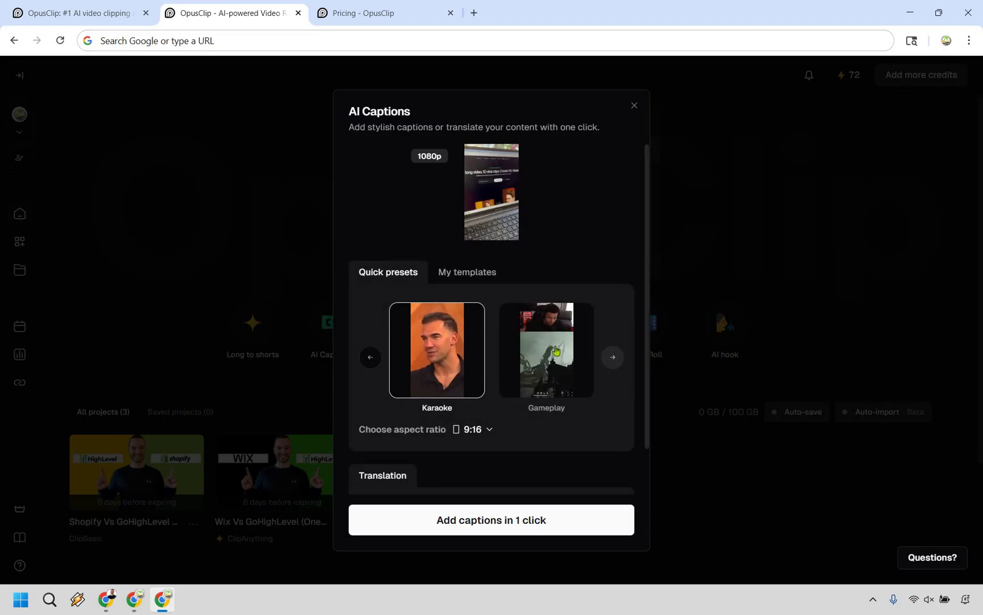
# - Browse the quick caption presets as far as Youshaei and return to the Karaoke preset
pyautogui.click(613, 357)
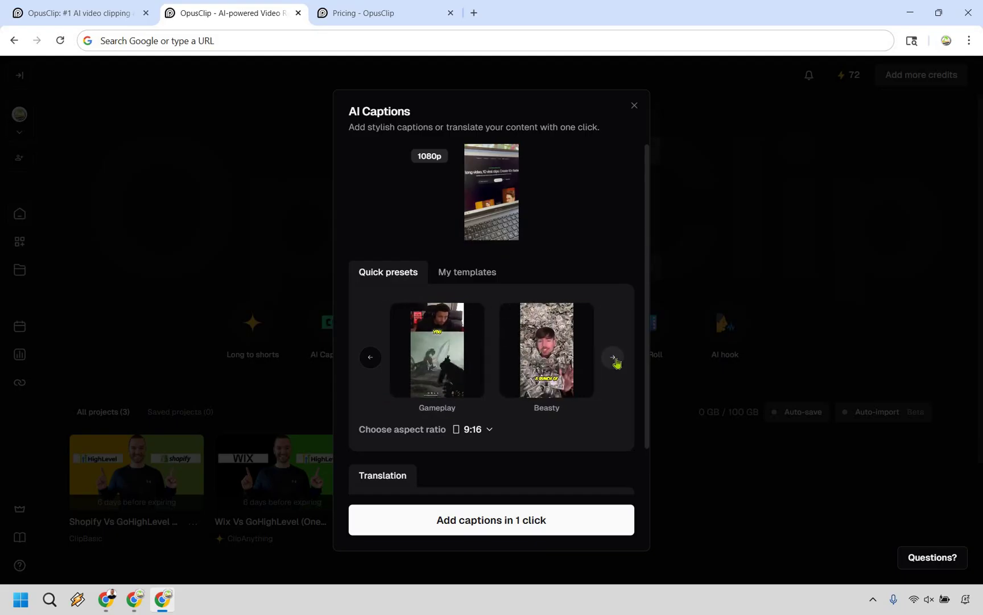
pyautogui.click(615, 357)
pyautogui.click(614, 358)
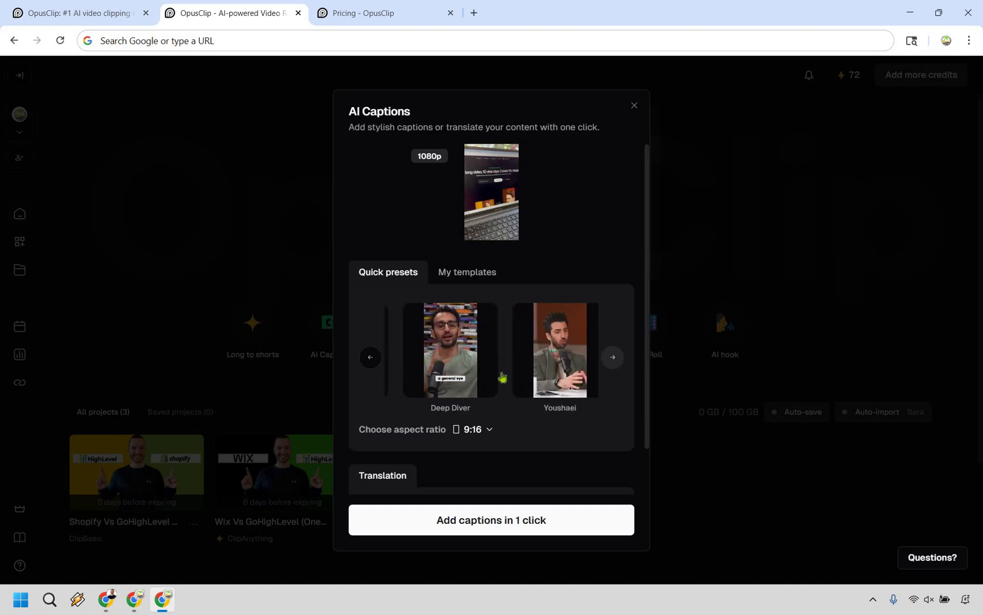
pyautogui.click(369, 357)
pyautogui.click(370, 357)
pyautogui.click(369, 357)
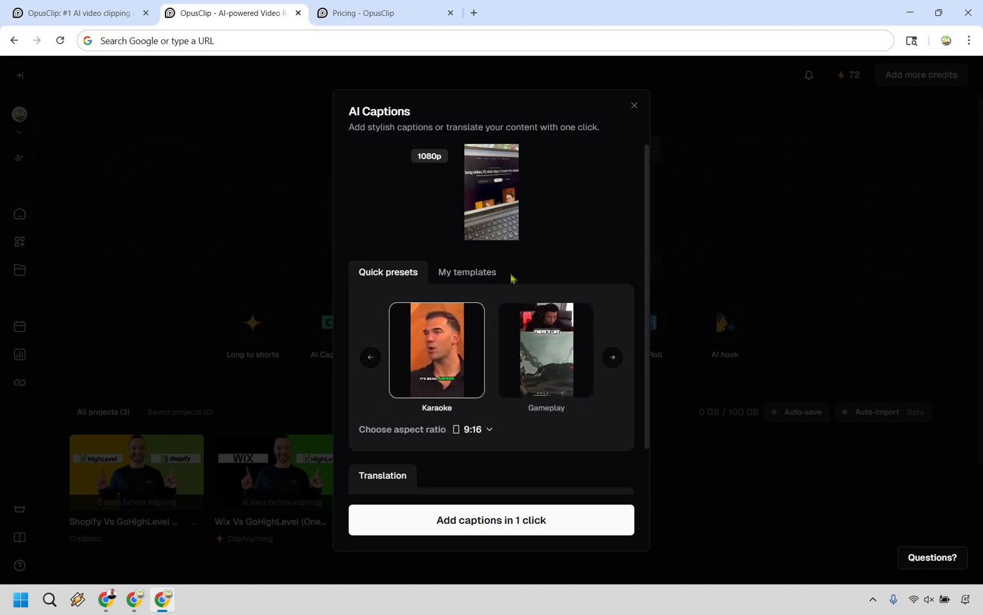
# - Check the translation settings and add captions to the video with the Karaoke preset, 9:16 aspect ratio and Auto language
pyautogui.scroll(-1, 572, 367)
pyautogui.scroll(-1, 572, 367)
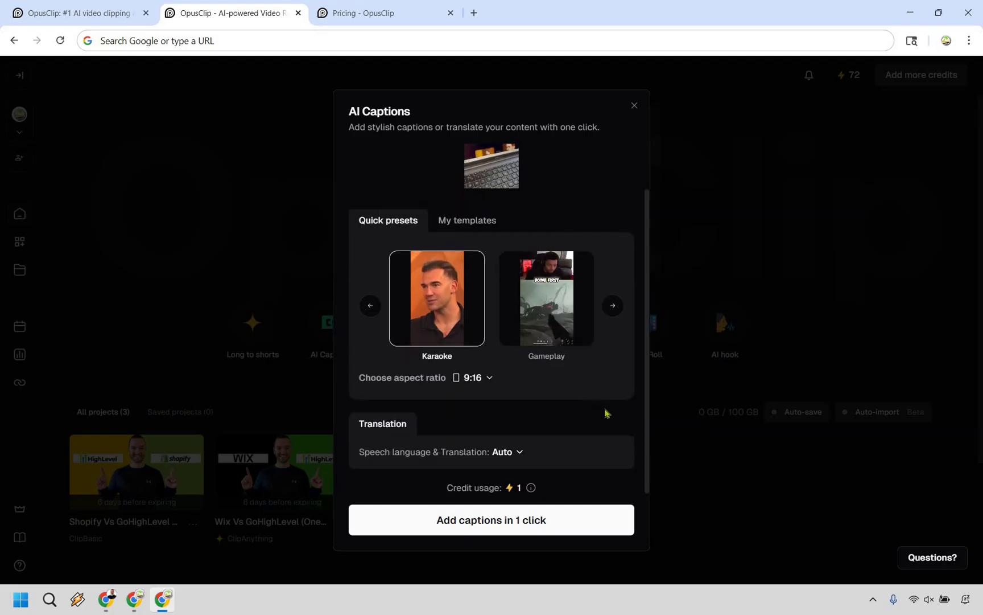
pyautogui.scroll(1, 614, 277)
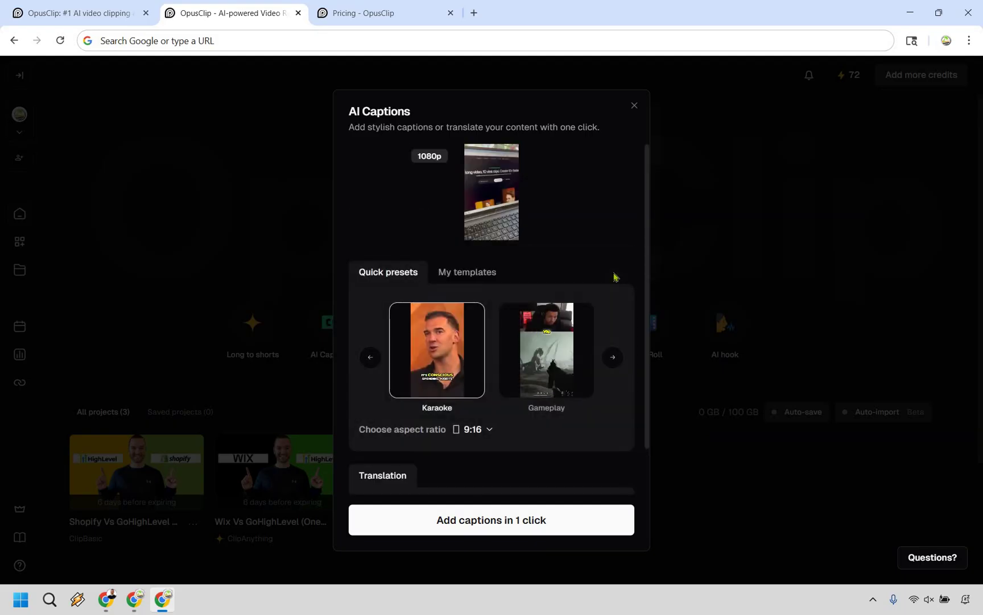
pyautogui.click(541, 520)
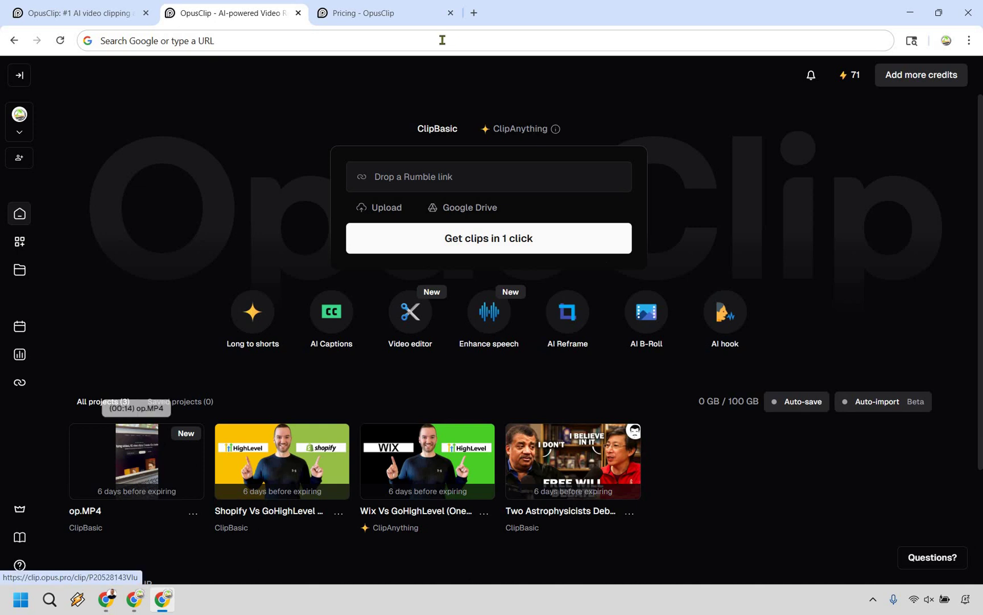
# - Open the captioned op.MP4 project and examine the viral score of its clip
pyautogui.click(136, 453)
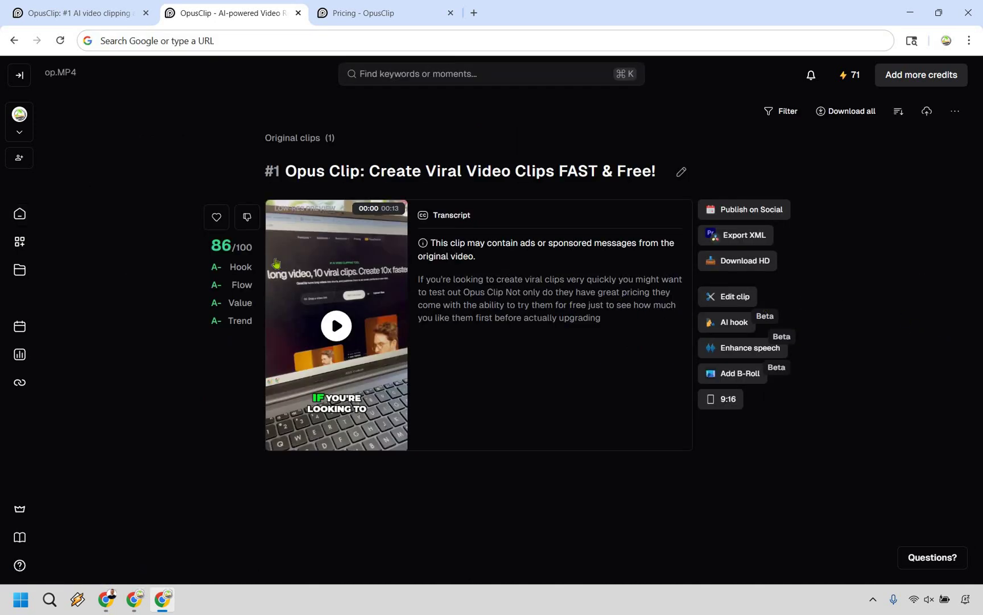
pyautogui.moveTo(227, 246)
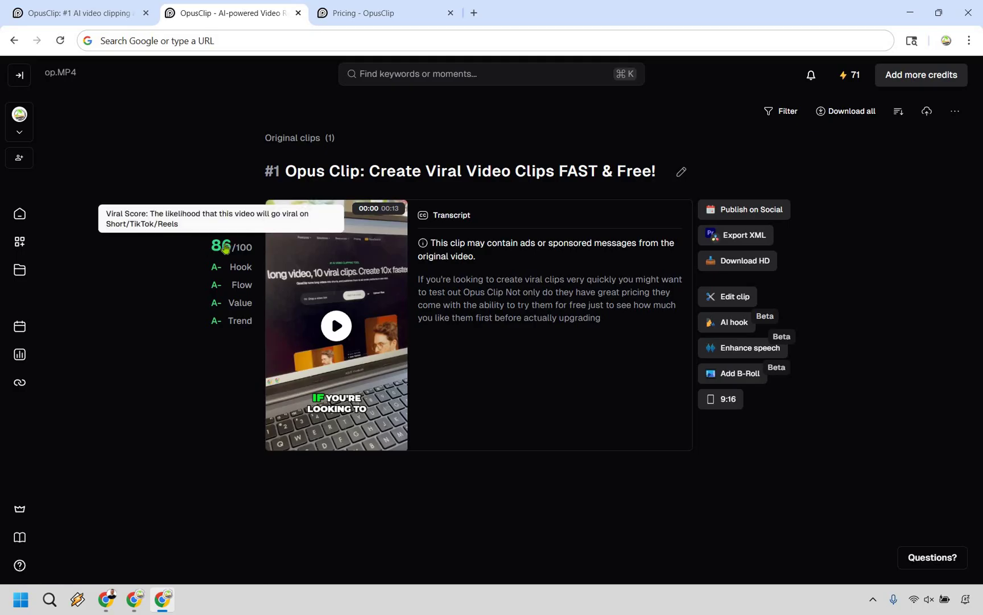